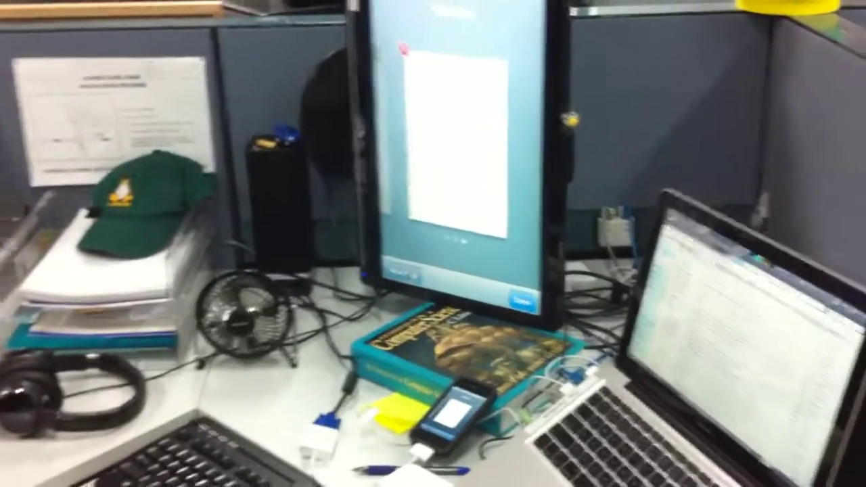
Open the blank Safari page and select its address bar.
click(525, 317)
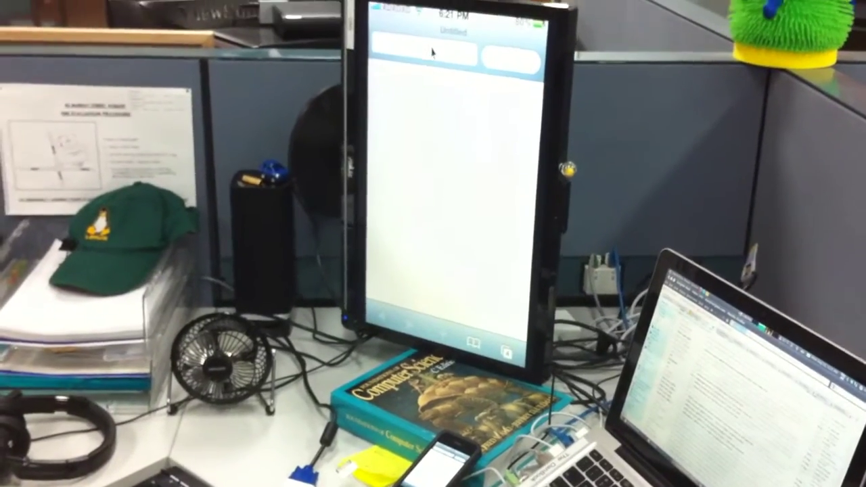
click(433, 54)
text(digg.com/)
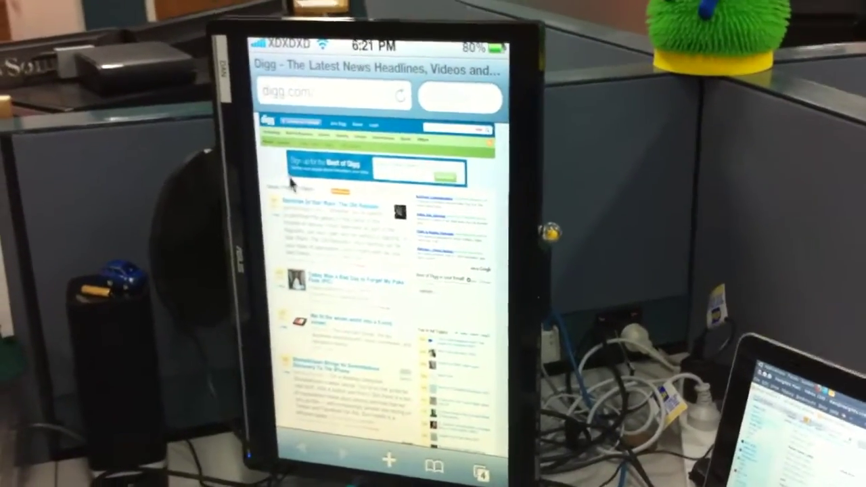
Open the first Digg headline, the Star Wars article.
click(327, 225)
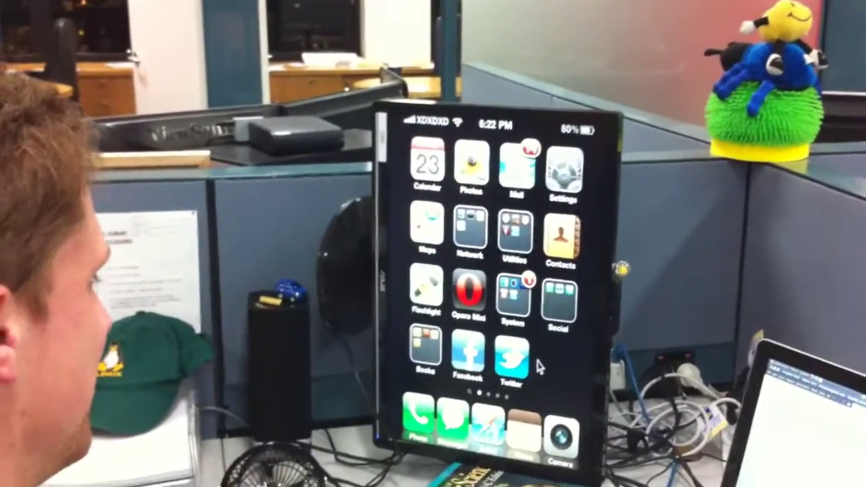
Swipe left through the home screens to the games page.
drag(549, 370, 505, 380)
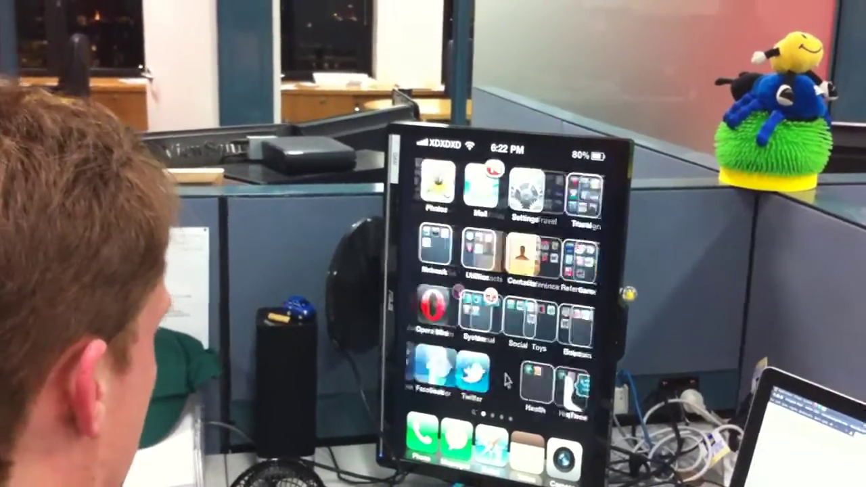
mouse_move(421, 347)
mouse_down()
mouse_move(514, 352)
mouse_move(432, 352)
mouse_up()
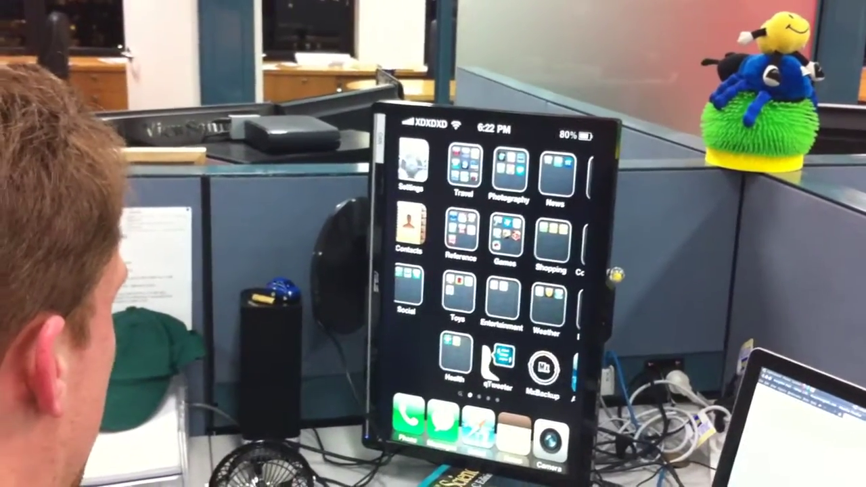